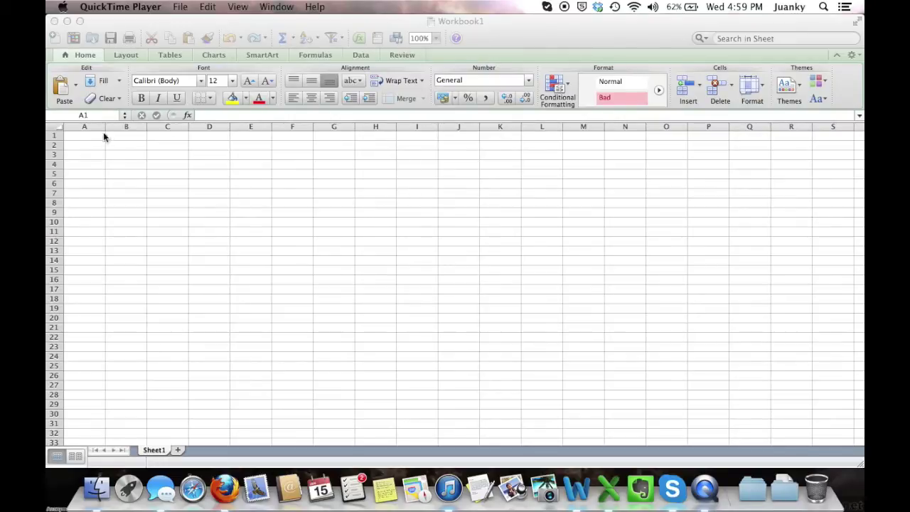
Enter the title 'Cash Flow' in A1 at 16-point font size.
click(98, 149)
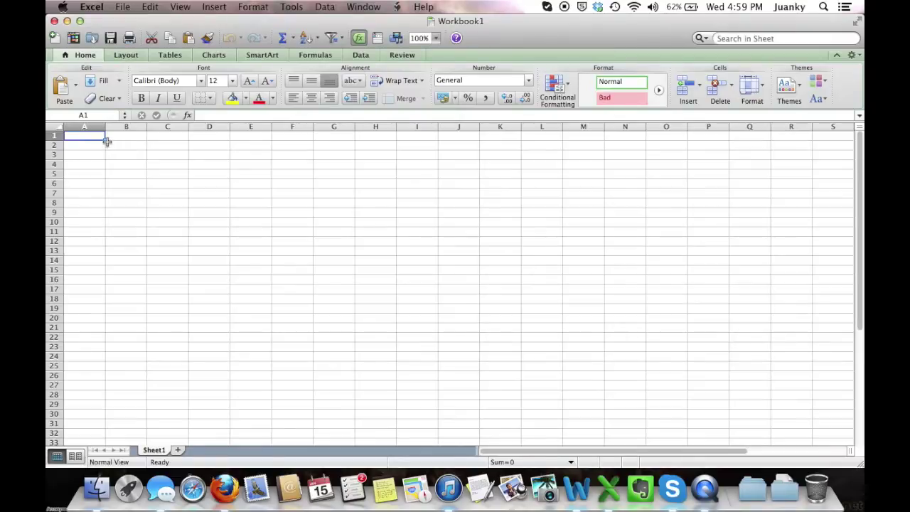
text(Cash Flow)
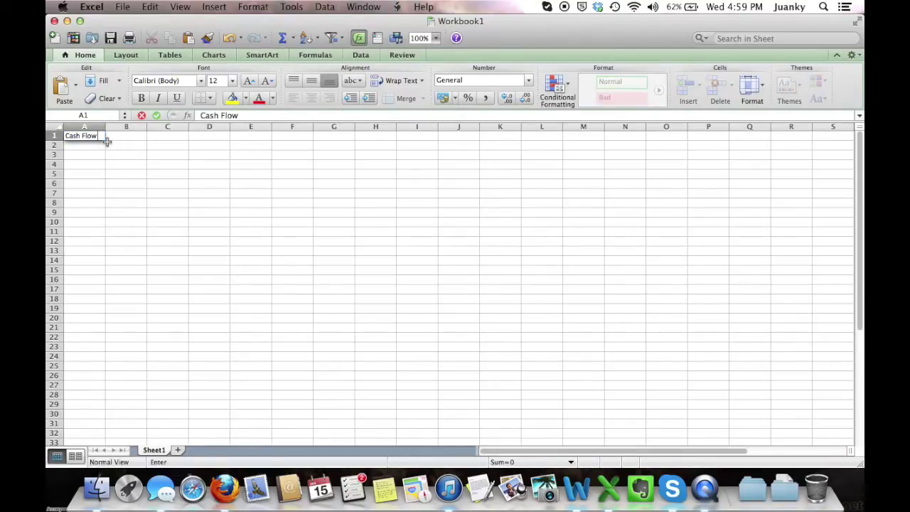
key(Return)
click(91, 138)
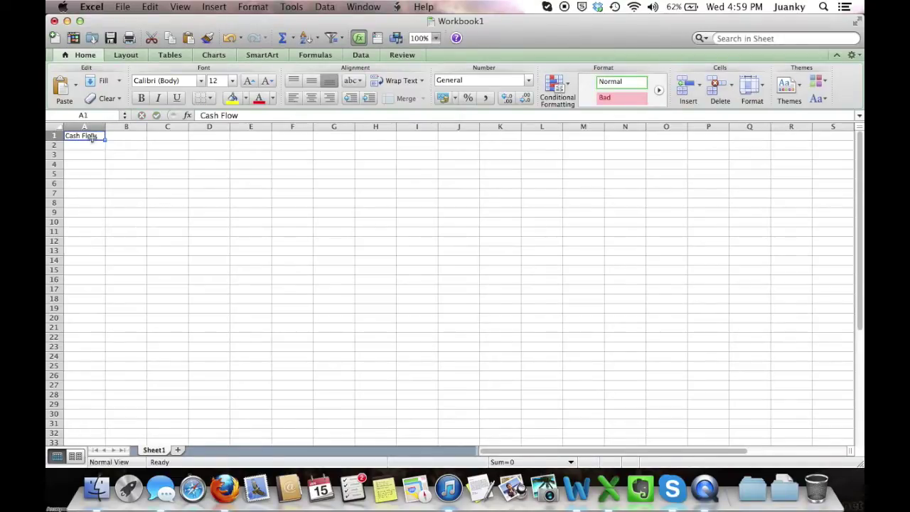
click(223, 82)
text(16)
key(Return)
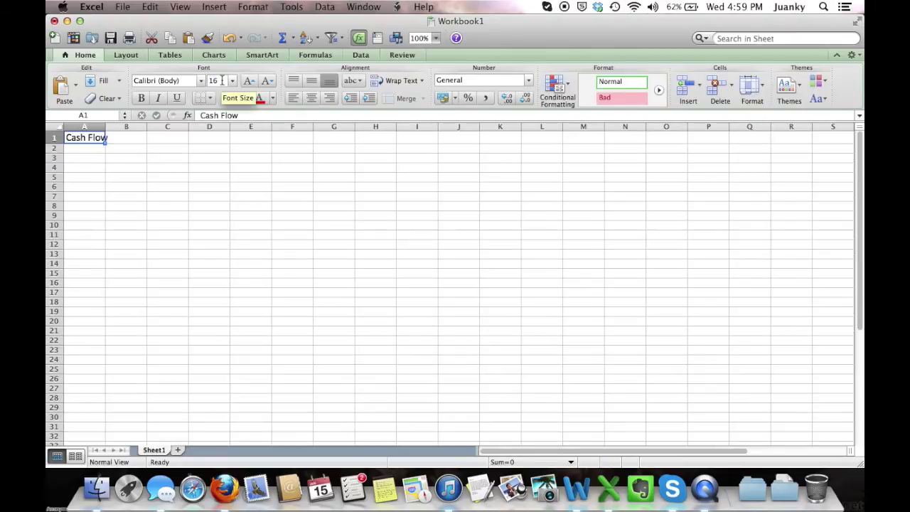
Merge and centre the title across A1:E1 and make it bold.
shift+click(254, 137)
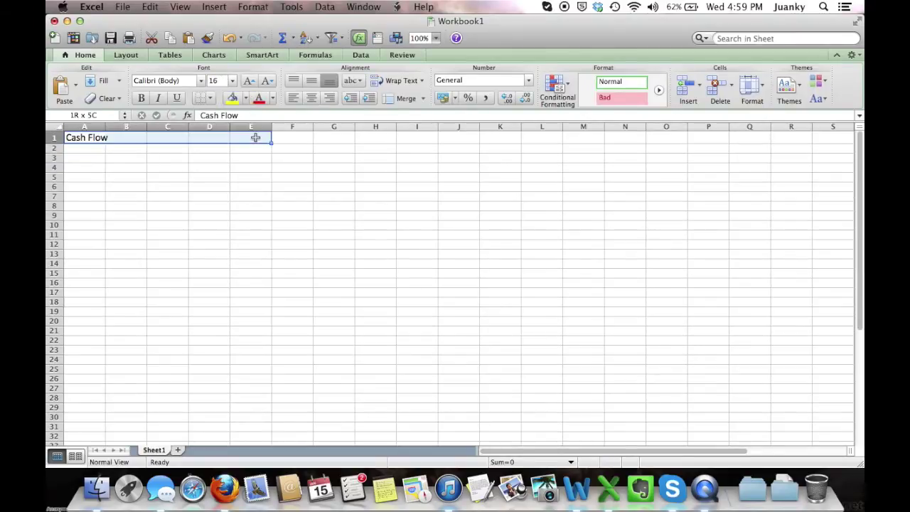
click(401, 99)
key(super+b)
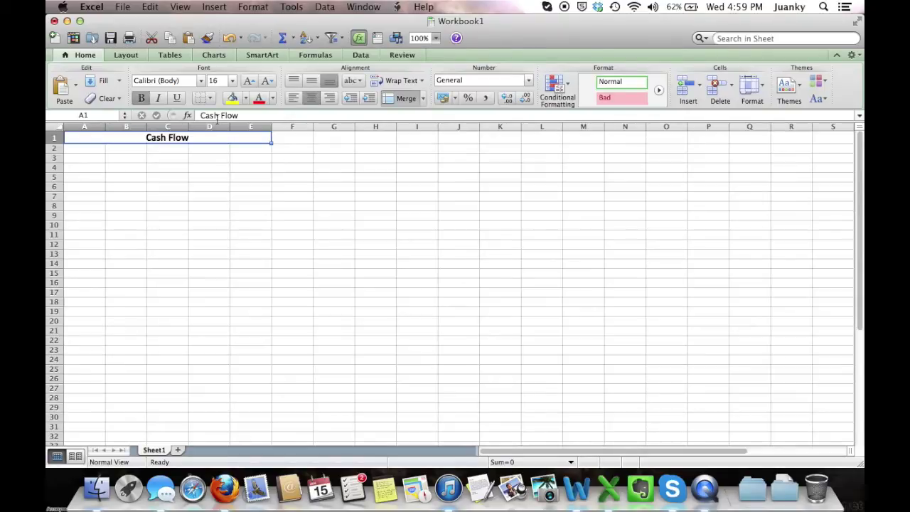
click(84, 150)
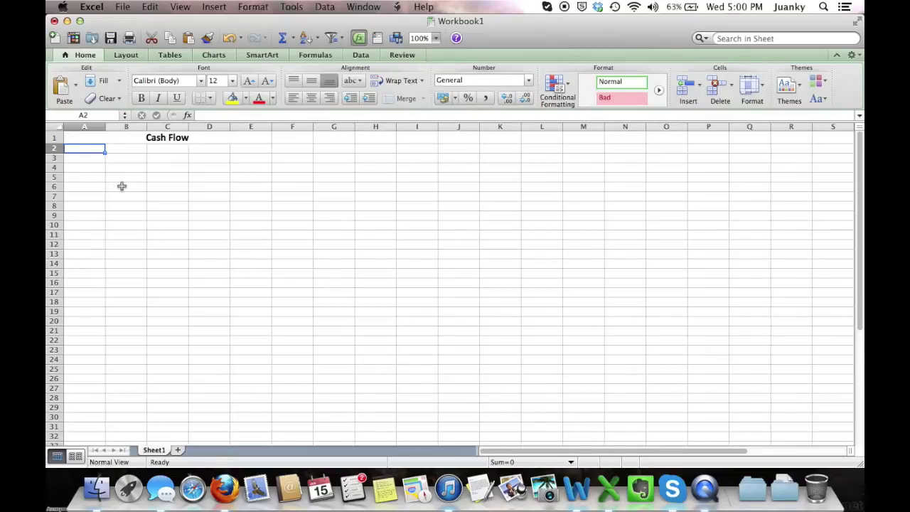
Enter the headers Date and Transaction in A2 and B2.
text(Date)
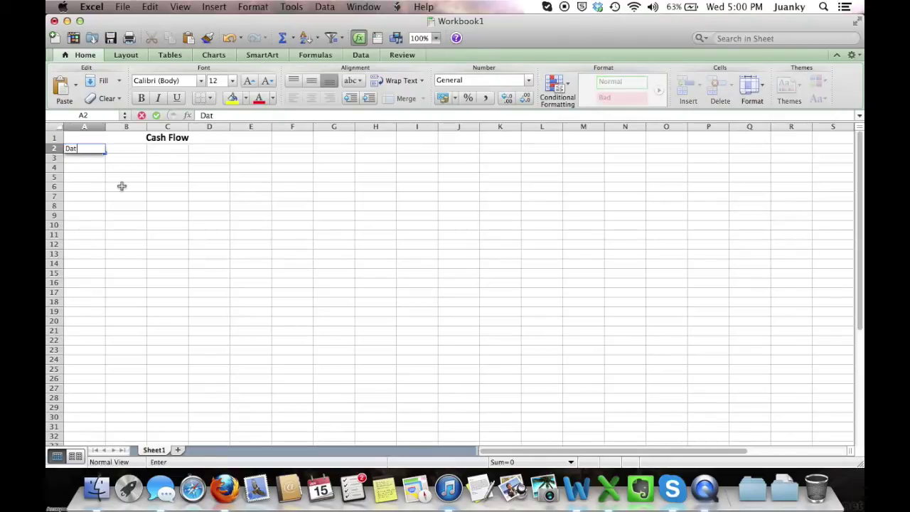
key(Tab)
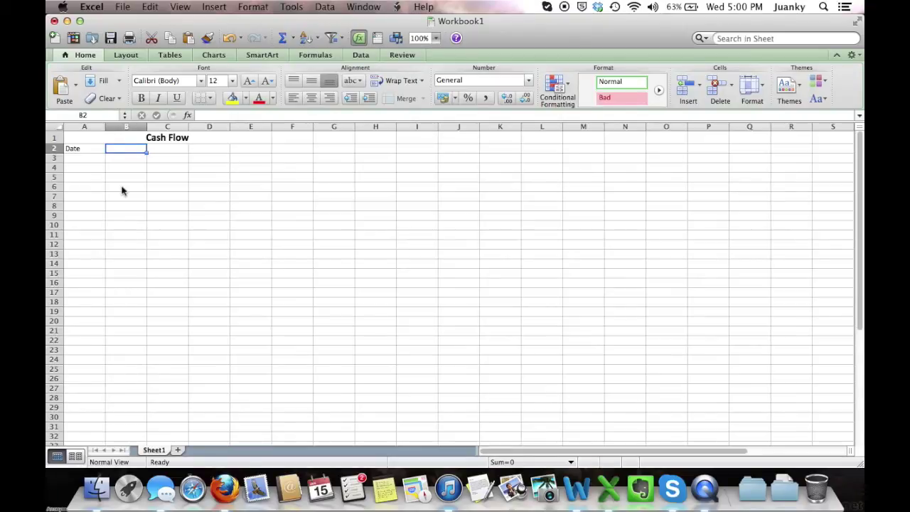
text(Tran)
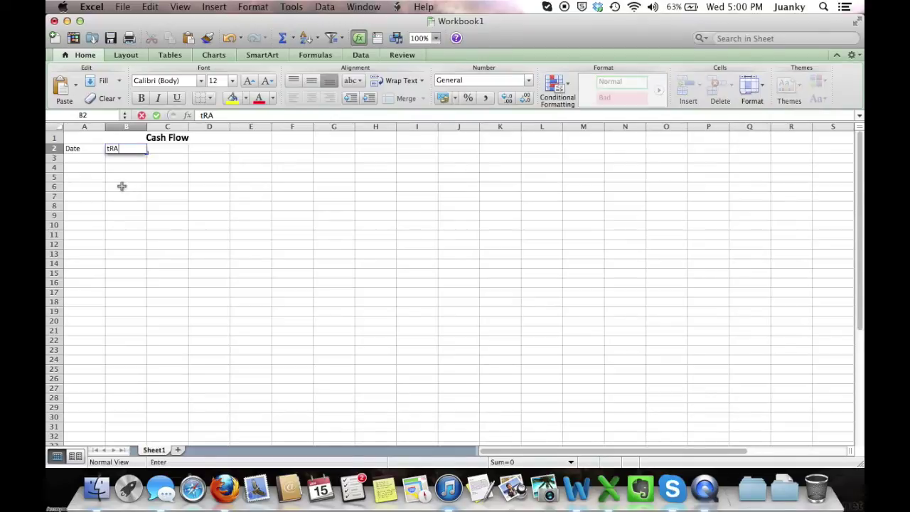
key(BackSpace)
key(BackSpace)
key(BackSpace)
key(BackSpace)
text(Transactio n)
key(BackSpace)
key(BackSpace)
text(n)
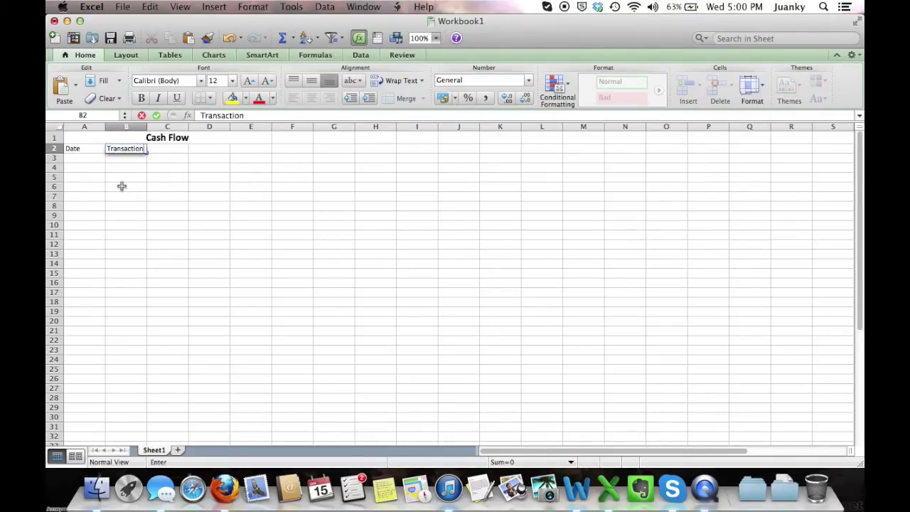
key(Tab)
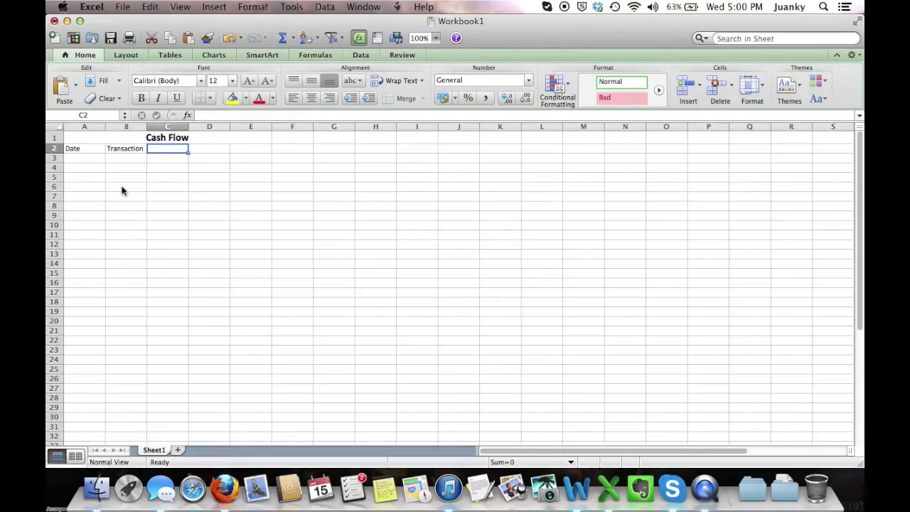
Enter the headers Debit, Credit and Current Balance in C2:E2.
text(Debit)
key(Tab)
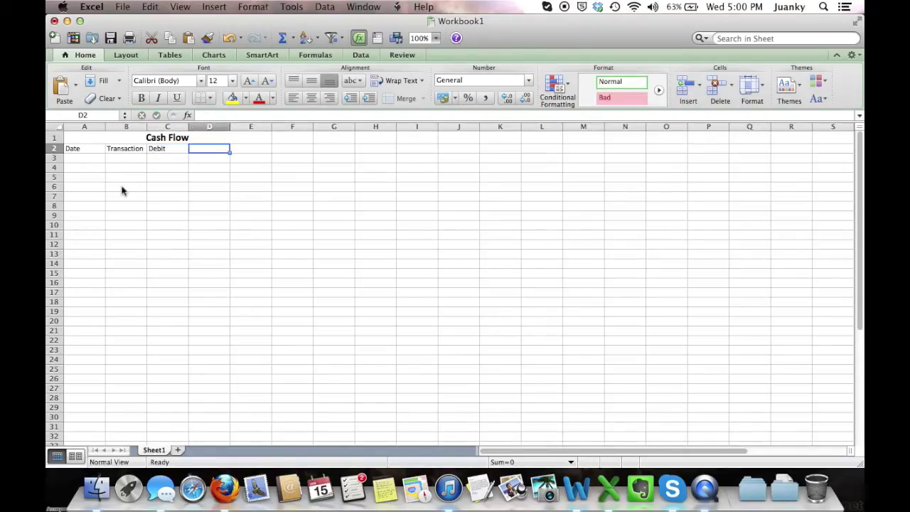
text(Credit)
key(Tab)
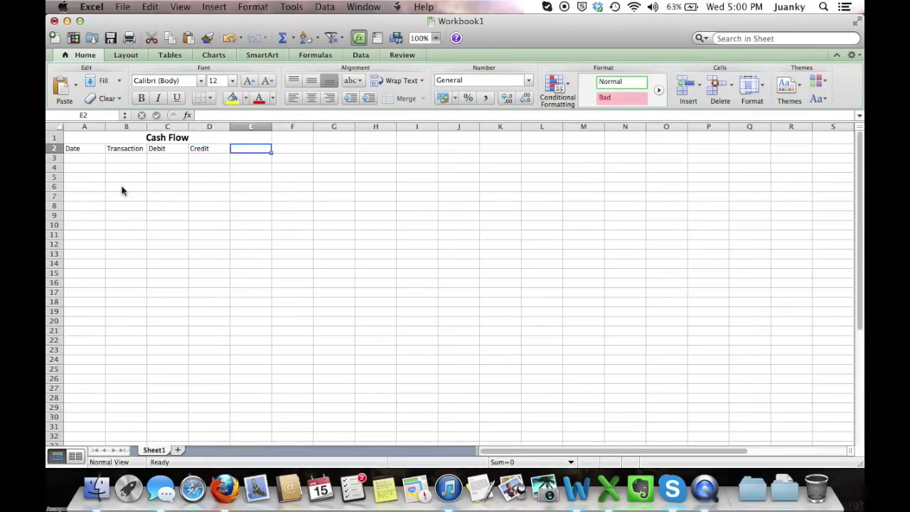
text(Curr)
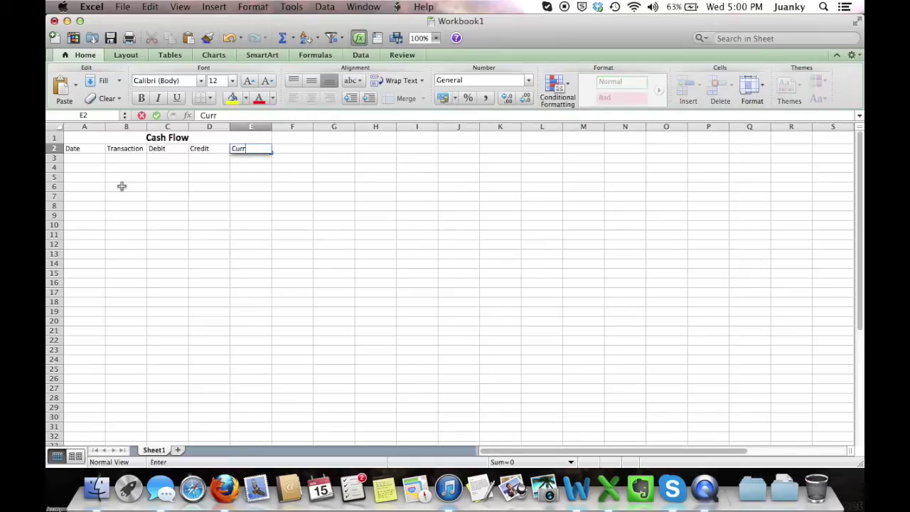
text(ent Balance)
key(Return)
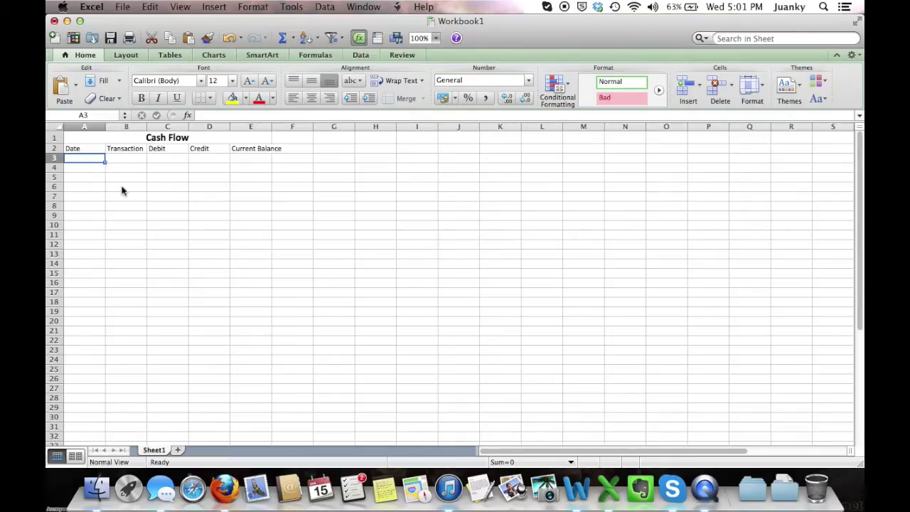
click(89, 147)
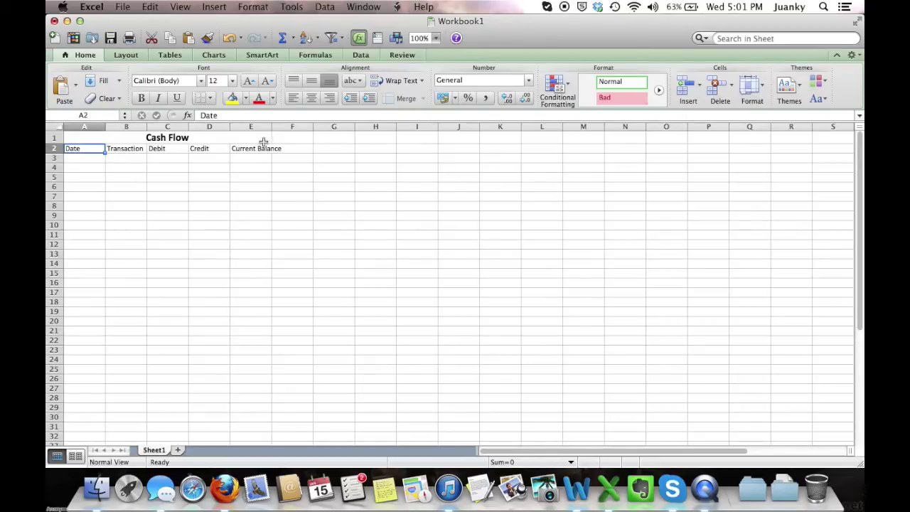
Make the A2:E2 headers bold, underlined and centred.
drag(263, 142, 265, 147)
key(super+b)
key(super+u)
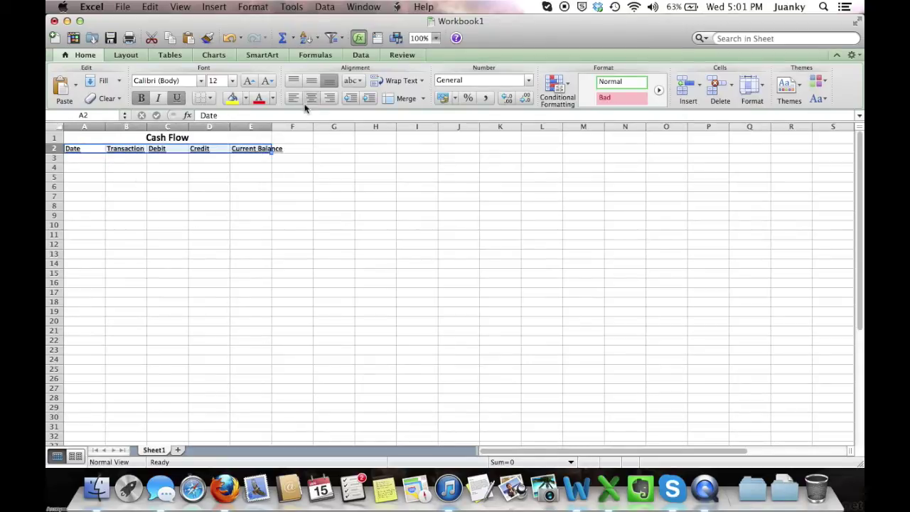
click(311, 98)
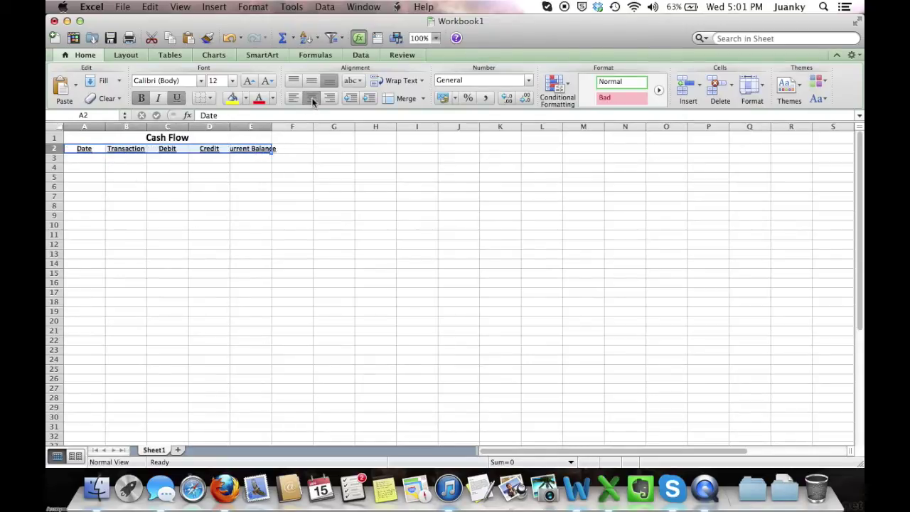
Format column A with the 14-Mar-01 Date style.
click(99, 126)
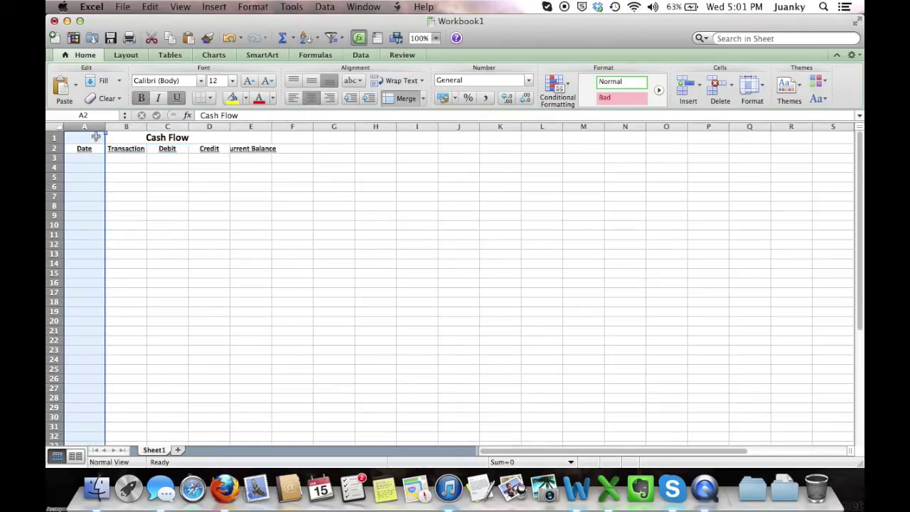
key(super+1)
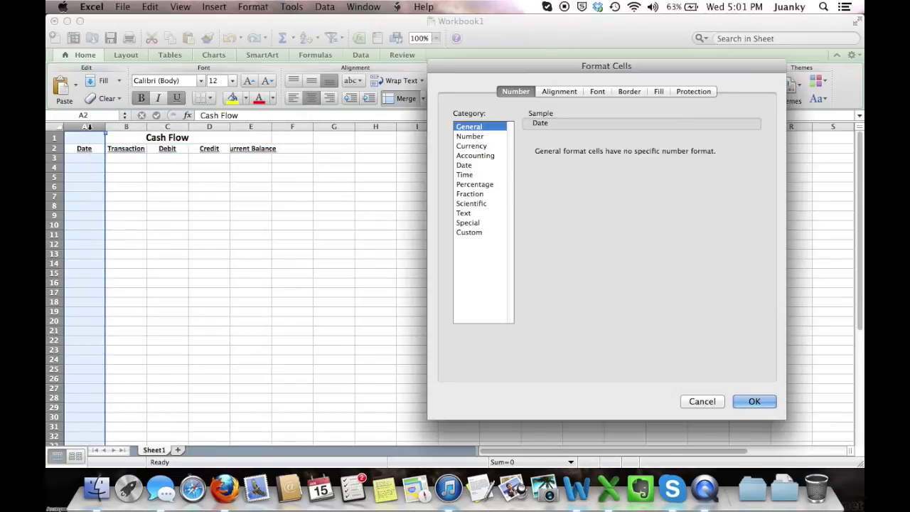
click(469, 167)
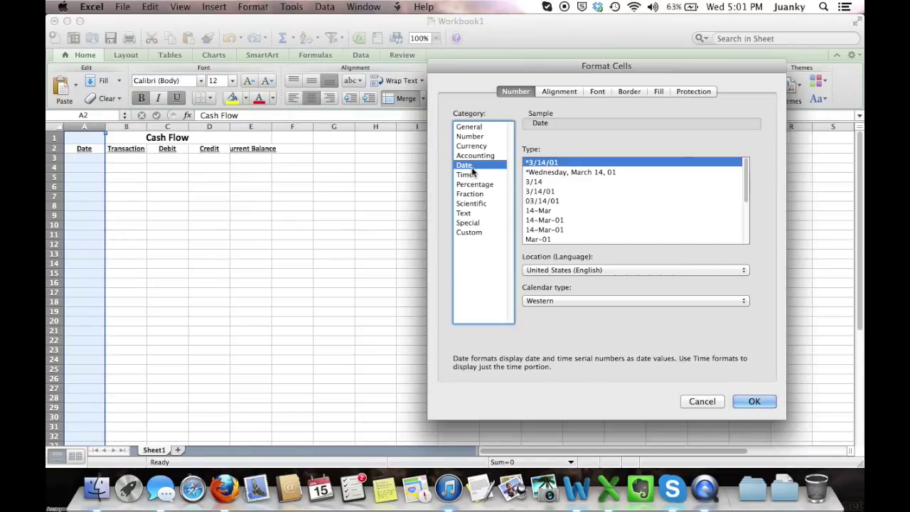
click(556, 220)
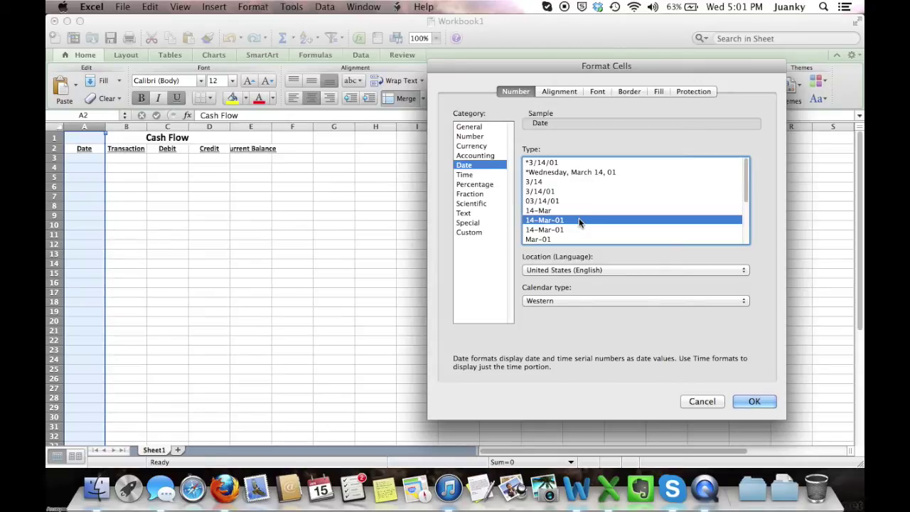
click(753, 402)
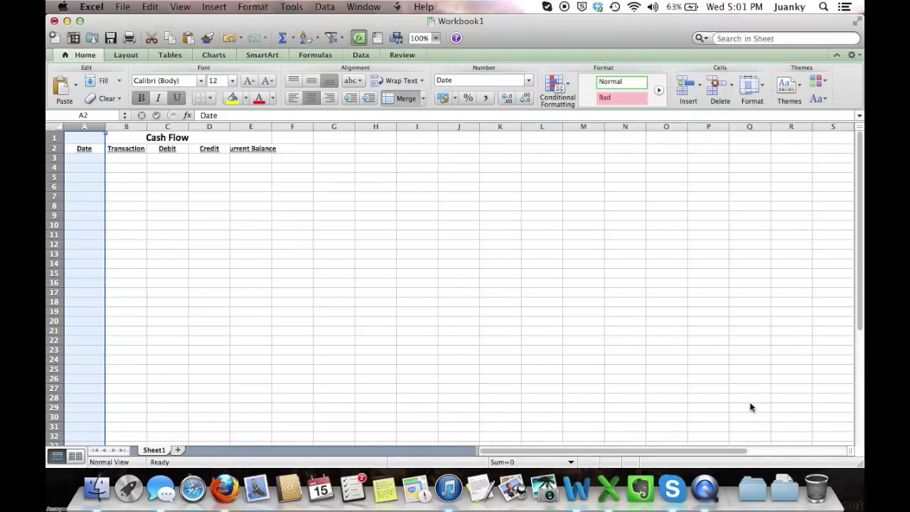
click(130, 126)
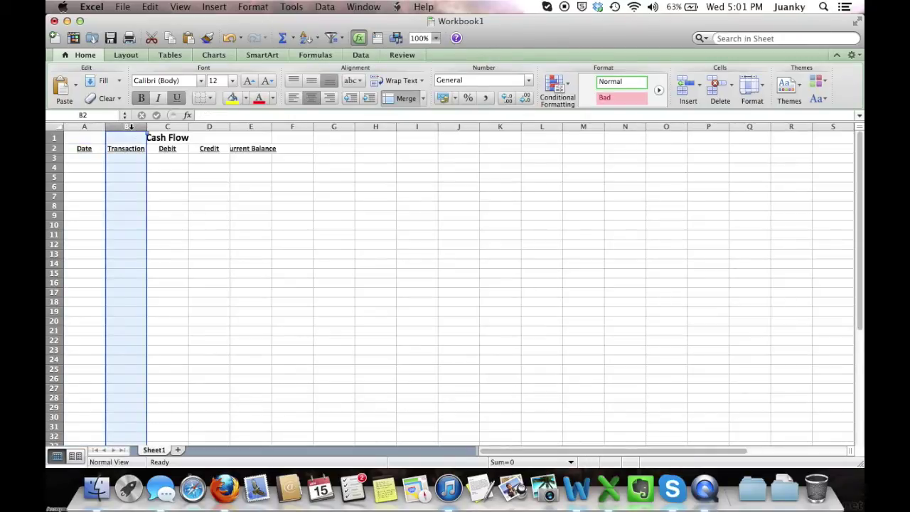
Format column B as Text.
key(super+1)
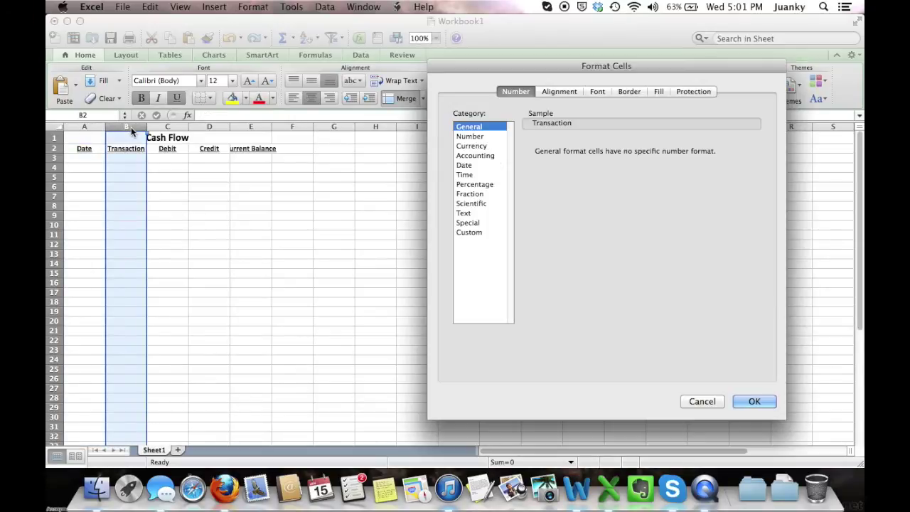
click(463, 213)
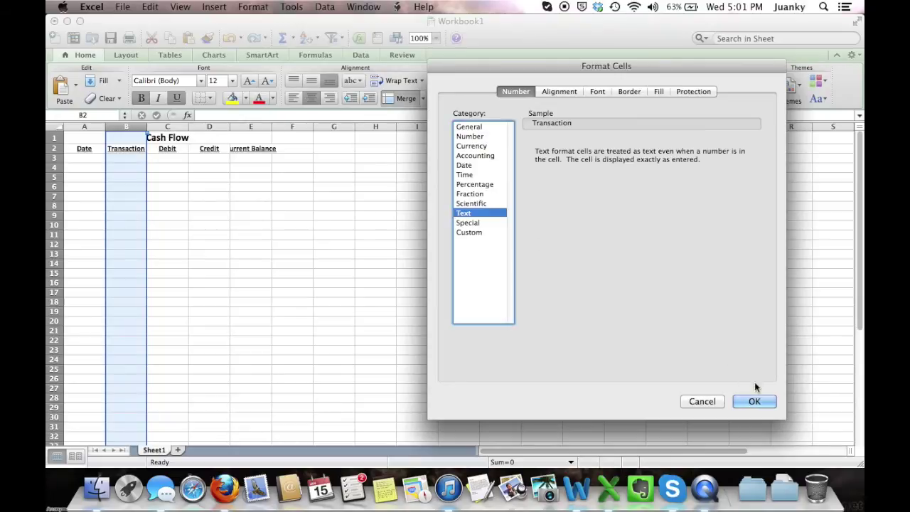
click(755, 400)
Format columns C–E as Currency with negatives shown red in parentheses.
click(172, 128)
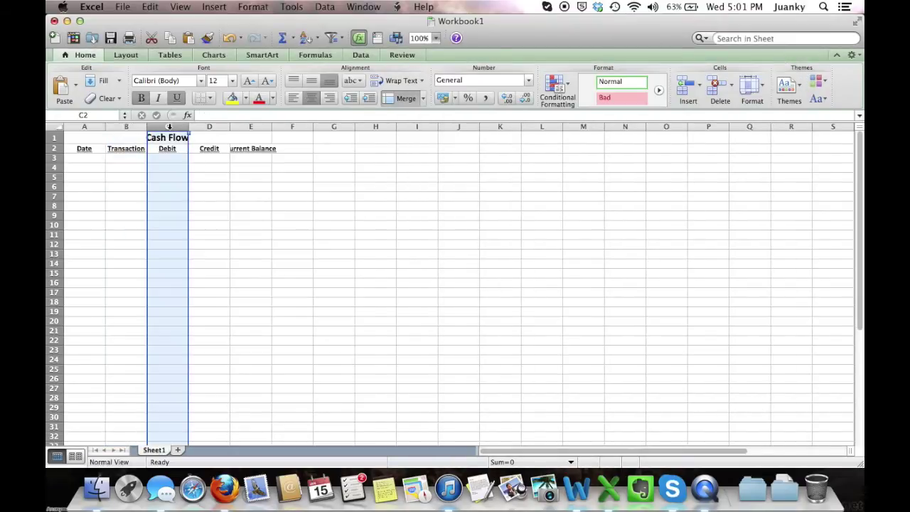
shift+click(250, 128)
key(super+1)
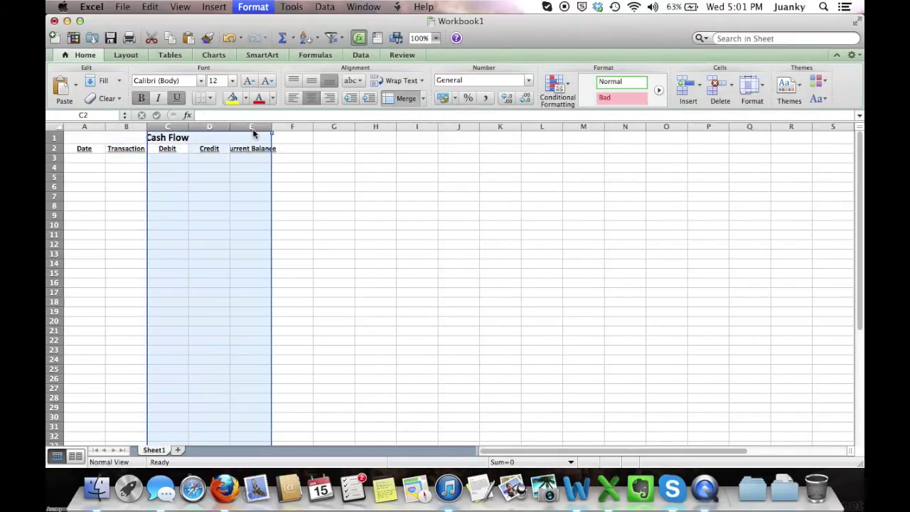
click(477, 146)
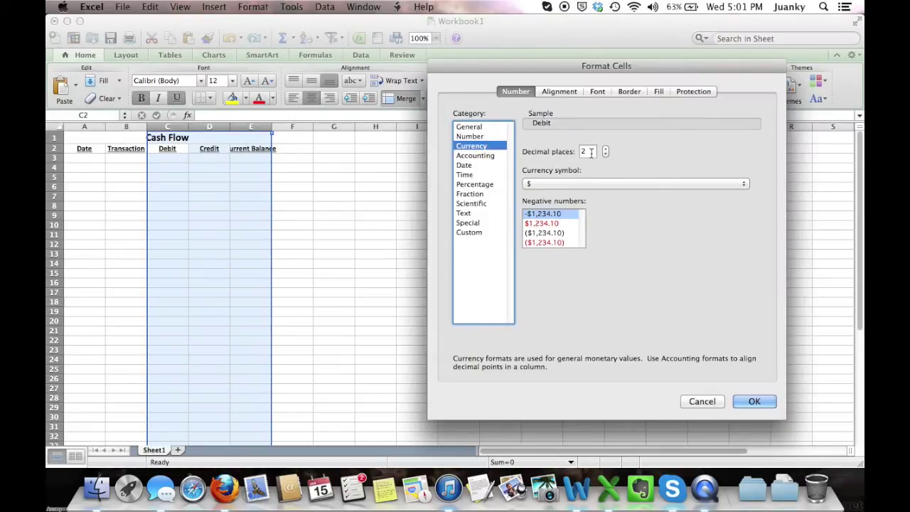
click(560, 245)
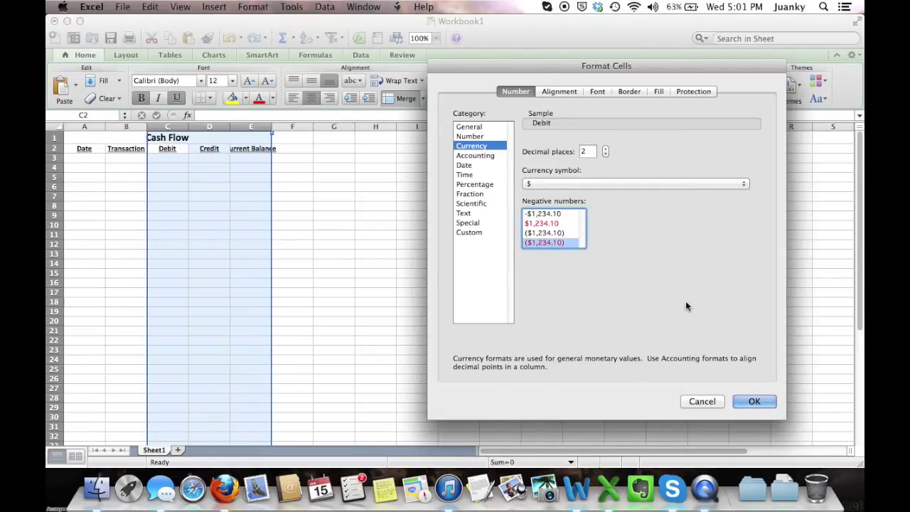
click(757, 402)
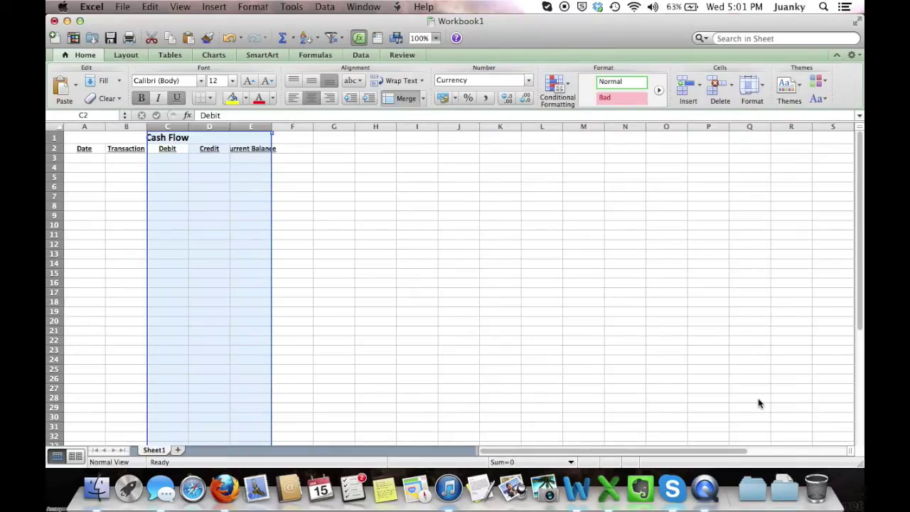
click(100, 158)
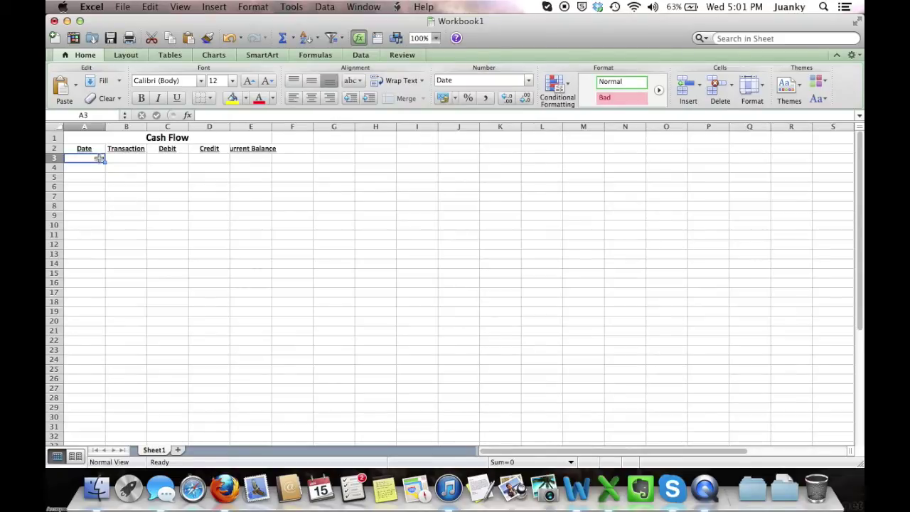
Enter 1/1/14, Paycheck and a 1000 credit in row 3.
text(1/1/14)
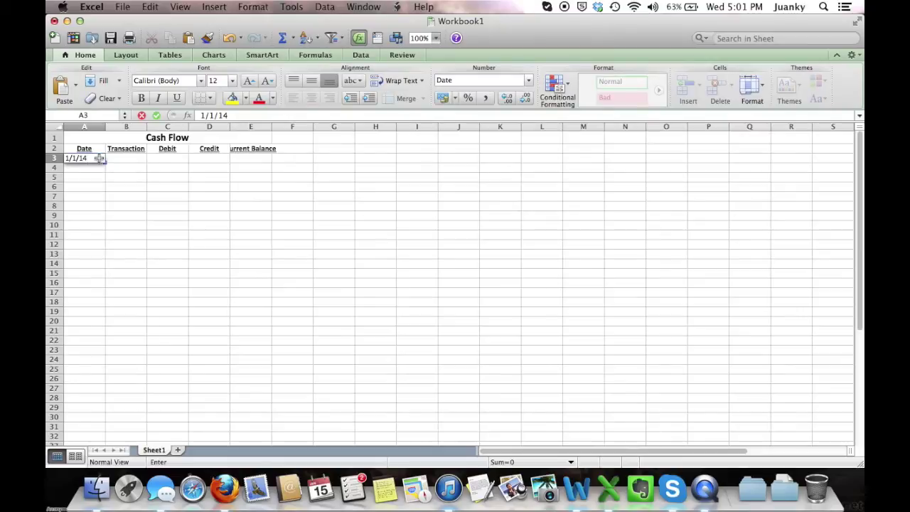
key(Tab)
text(Paychec)
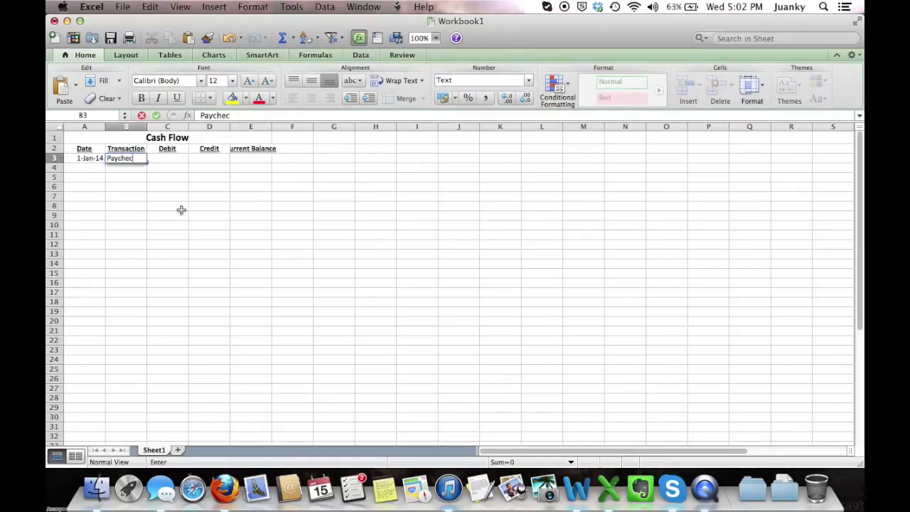
text(k)
key(Tab)
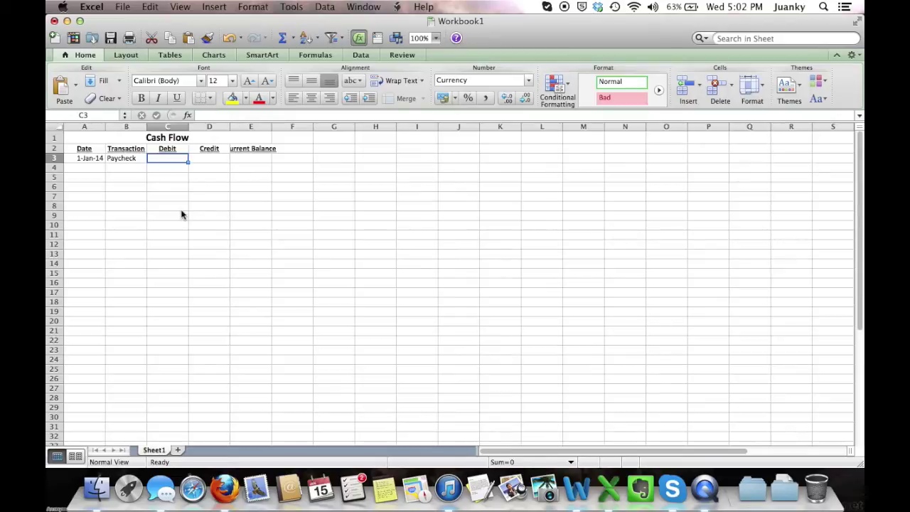
key(Tab)
text(1000)
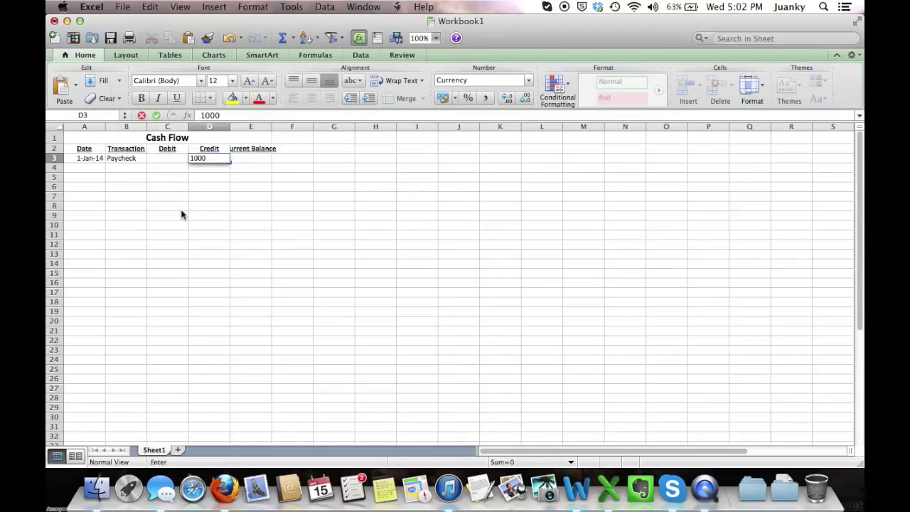
key(Tab)
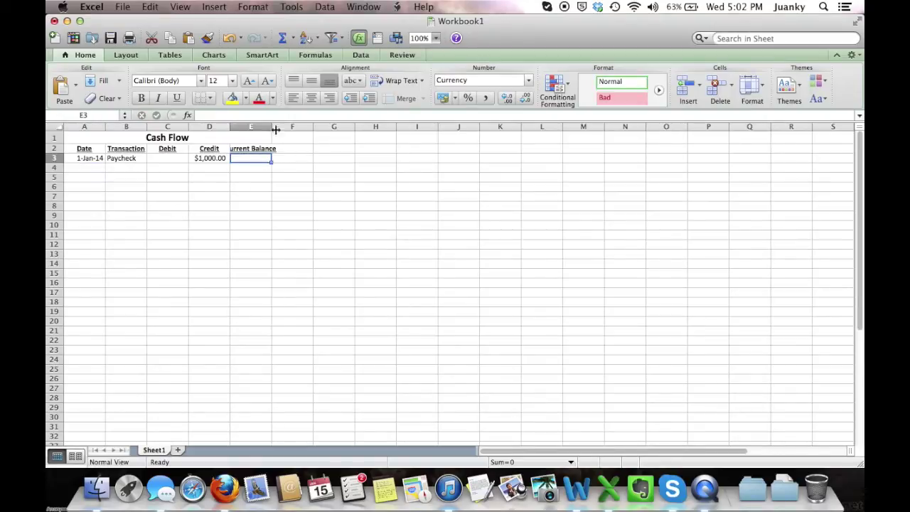
Enter =SUM(C3:D3) in E3 as the $1,000.00 balance.
text(=sum()
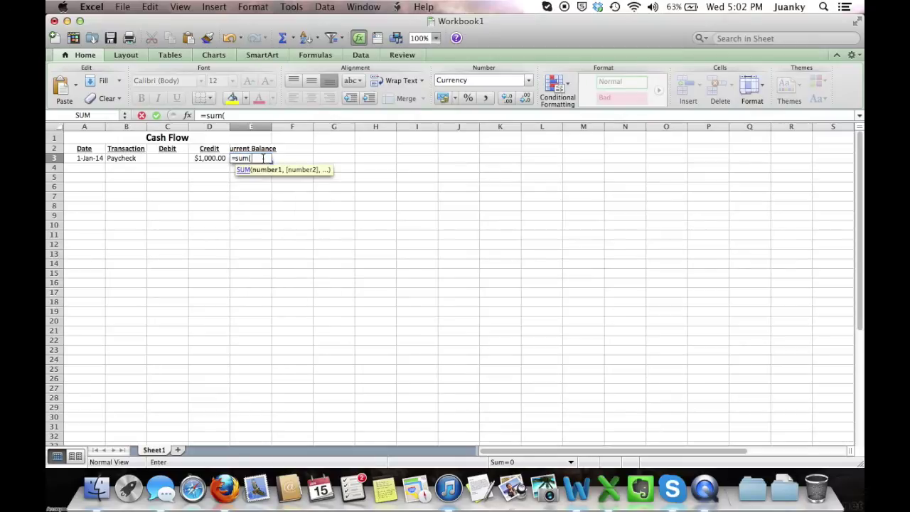
click(211, 161)
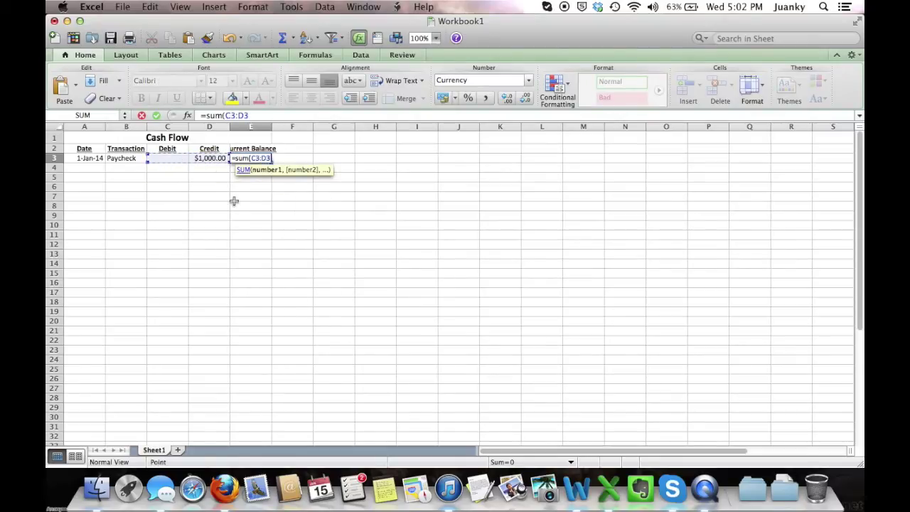
key(Return)
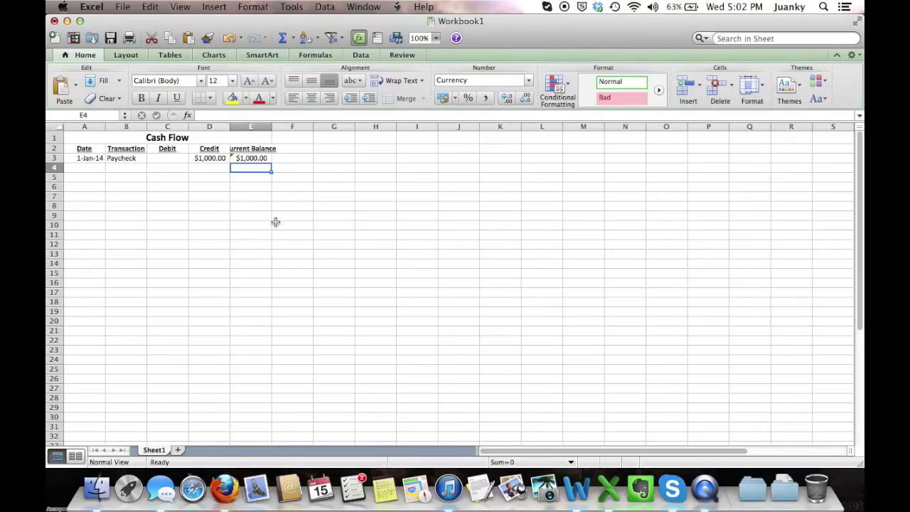
Enter 1/2/14, 'Pay credit card bill' and a -100 debit in row 4.
click(95, 168)
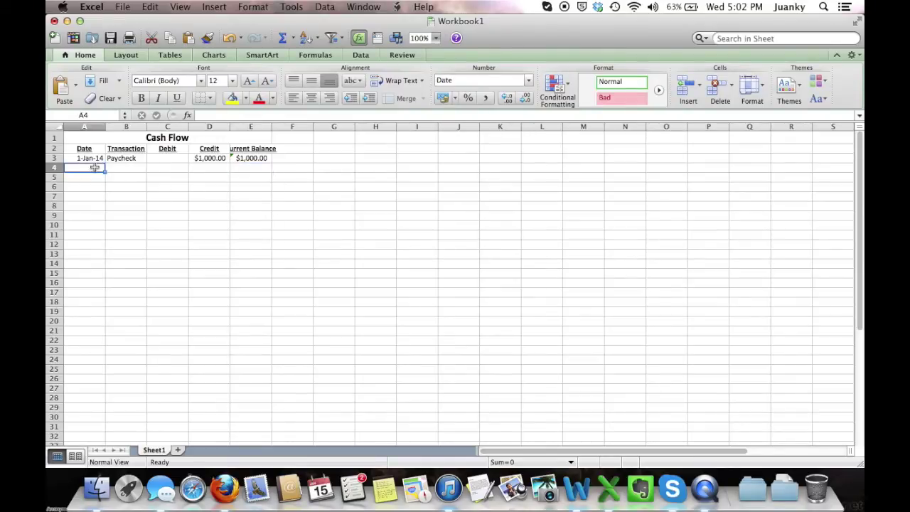
text(1/2/14)
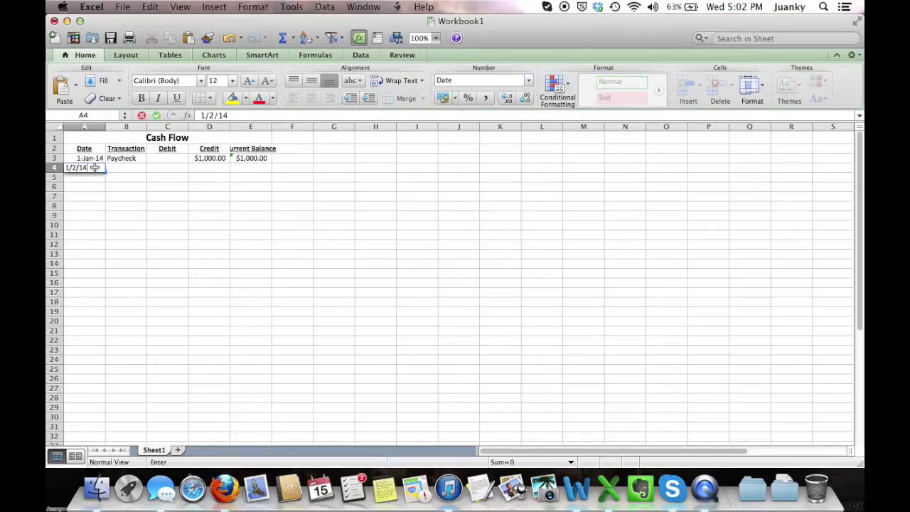
key(Tab)
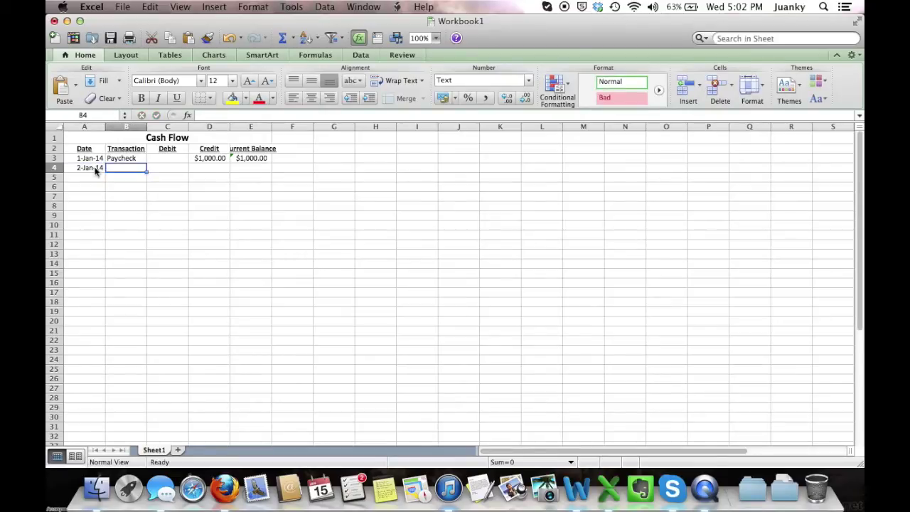
text(Pay)
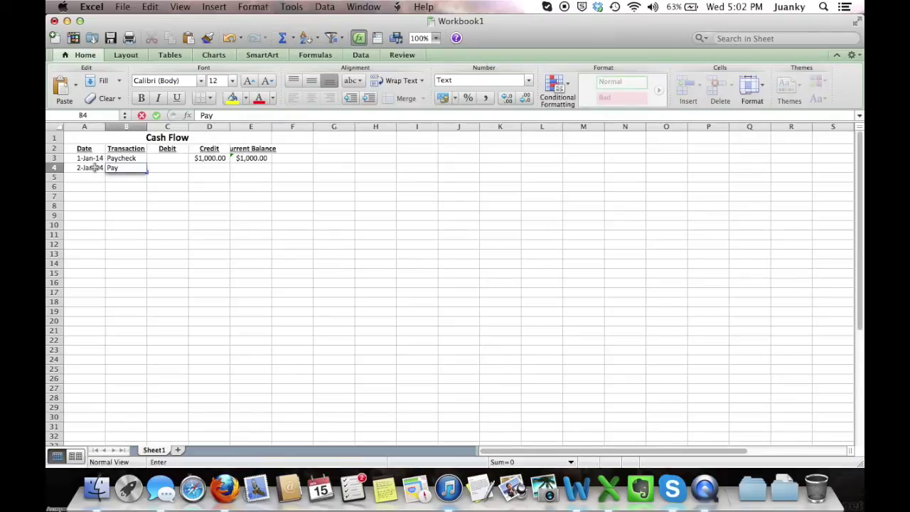
text( credit card bill)
key(Tab)
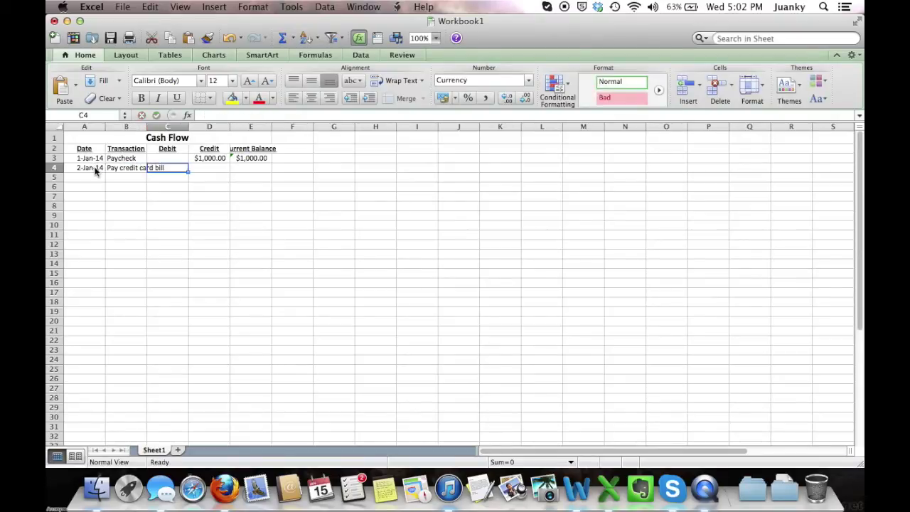
text(-)
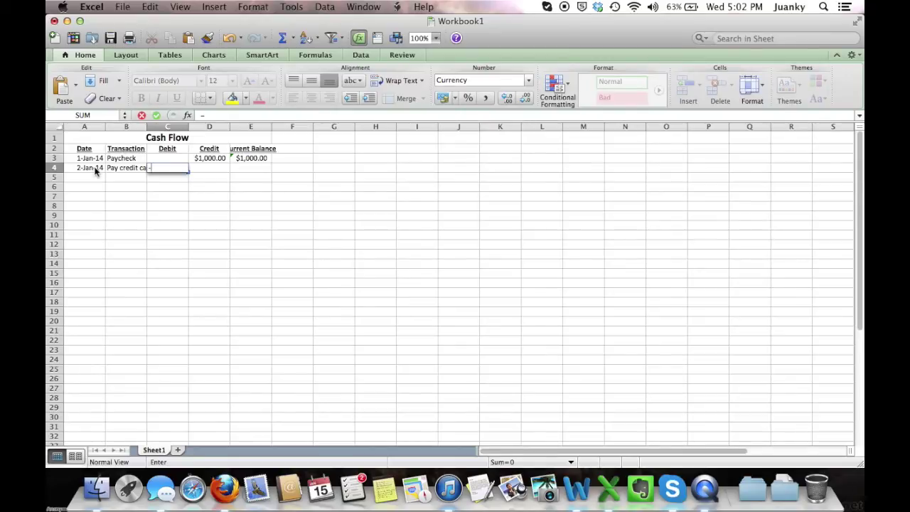
text(100)
key(Tab)
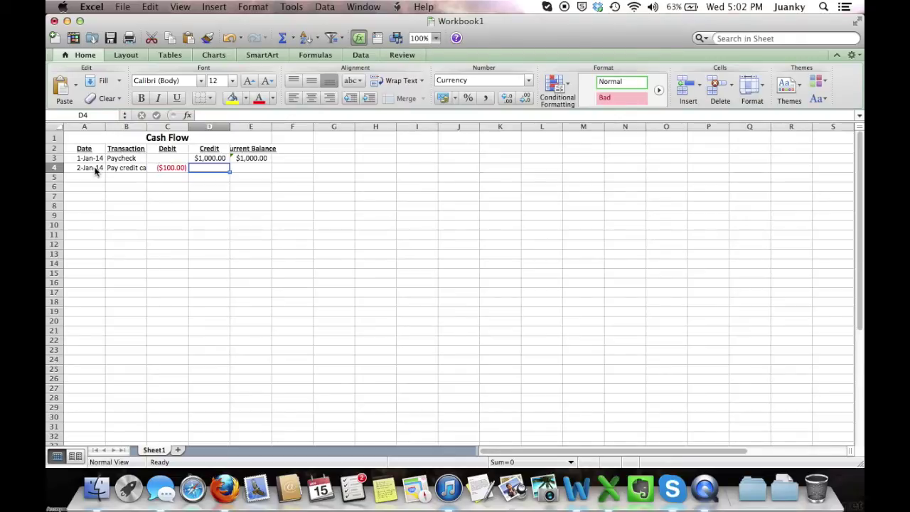
key(Tab)
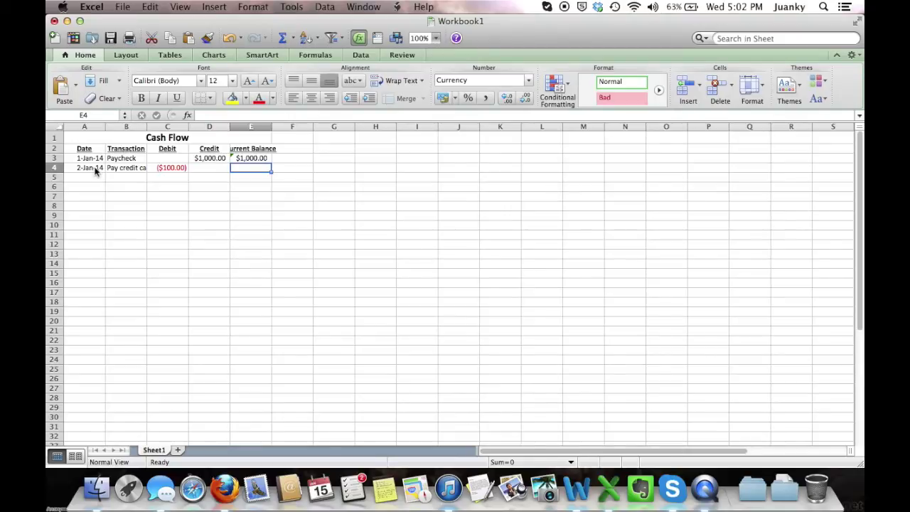
text(=)
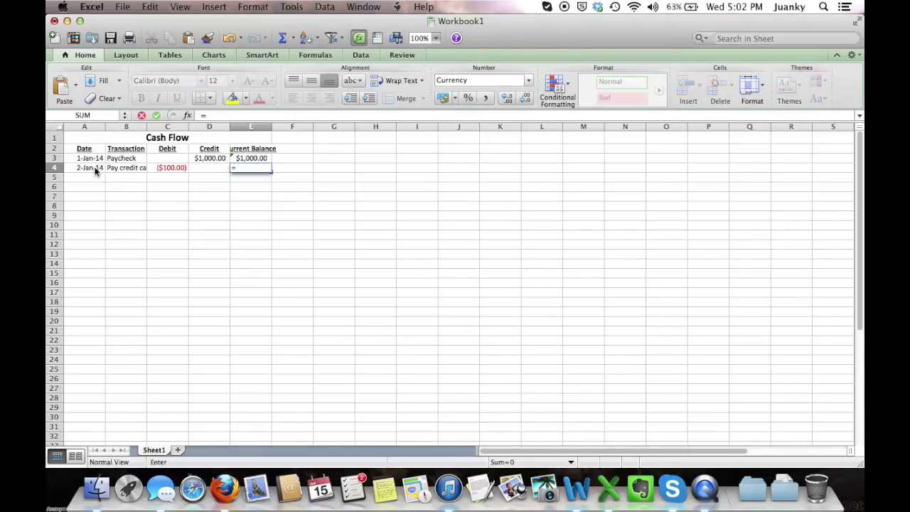
Enter =E3+C4+D4 in E4 to show a $900.00 running balance.
click(243, 158)
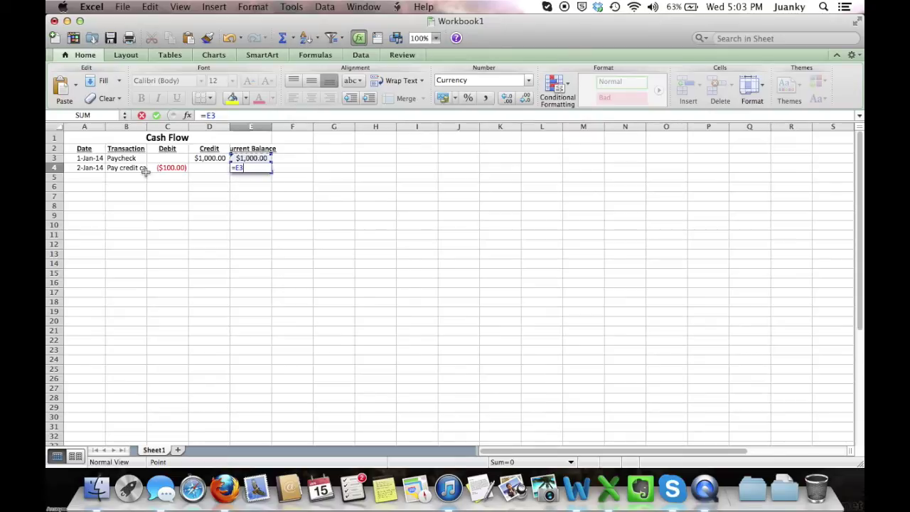
text(+)
click(165, 167)
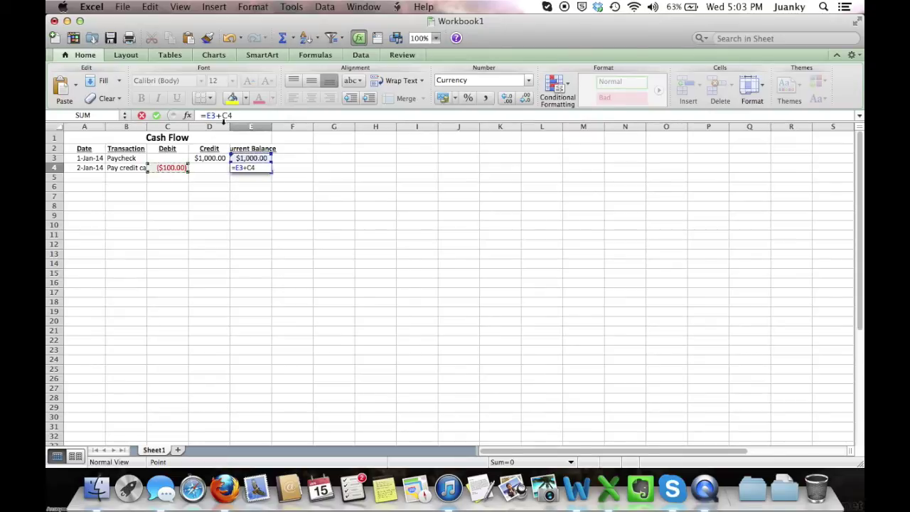
text(+)
click(213, 167)
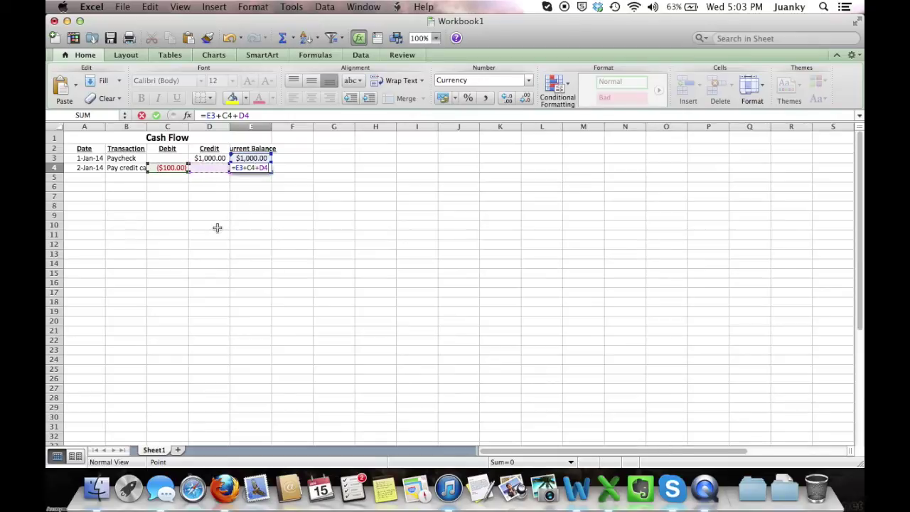
key(Return)
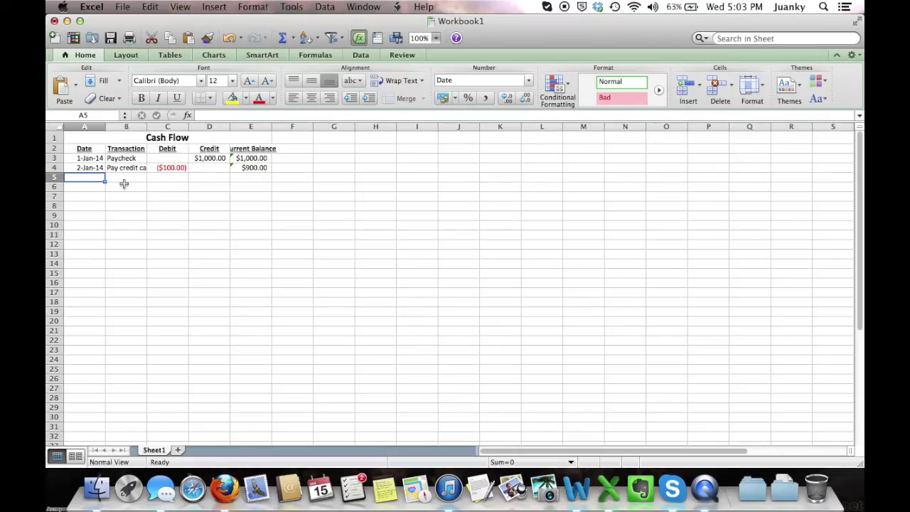
Enter 1/3/14, 'Buy gas' and a -50 debit in row 5.
text(1/3/14)
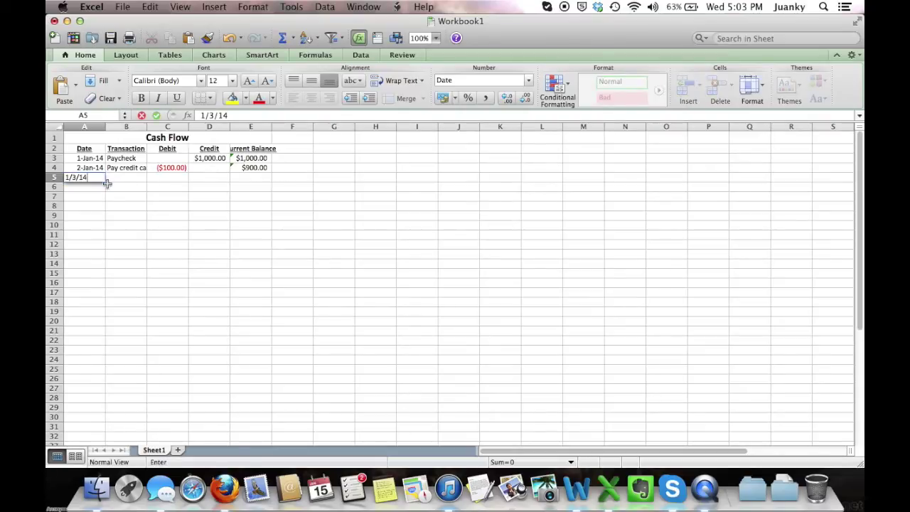
key(Tab)
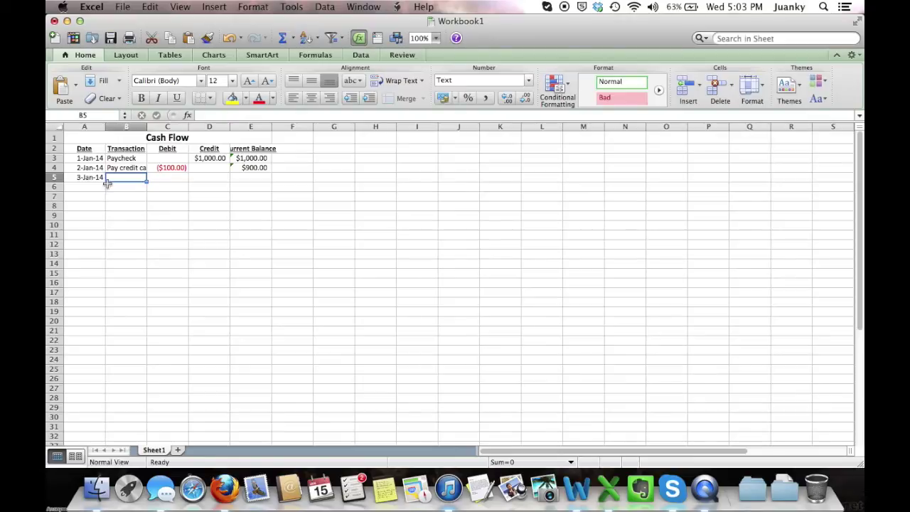
text(Buy Gas)
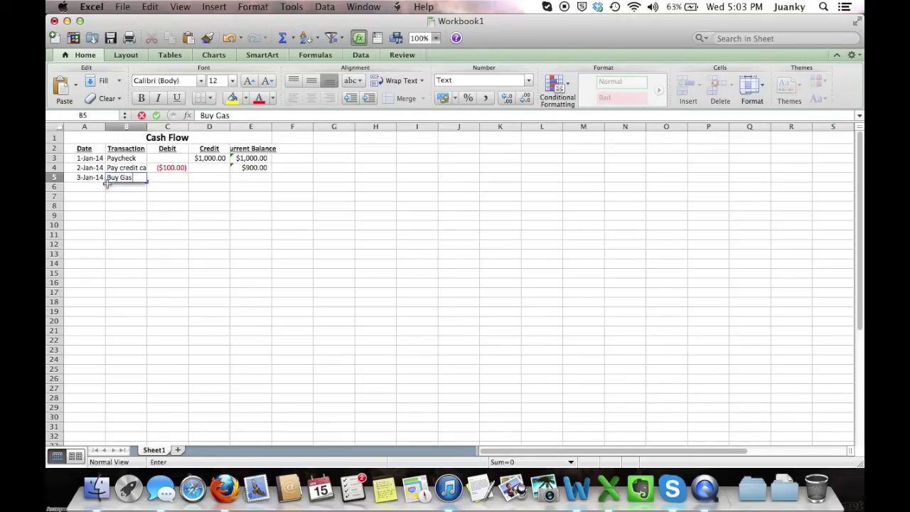
key(BackSpace)
key(BackSpace)
key(BackSpace)
text(as)
key(BackSpace)
key(BackSpace)
text(gas)
key(Tab)
text(-50)
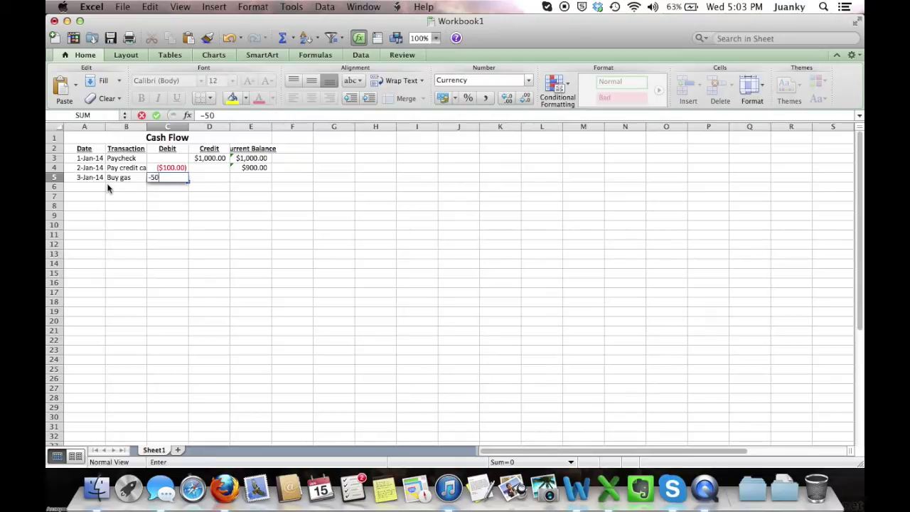
key(Tab)
key(Tab)
Fill the E4 balance formula down to E5, showing $850.00.
click(253, 164)
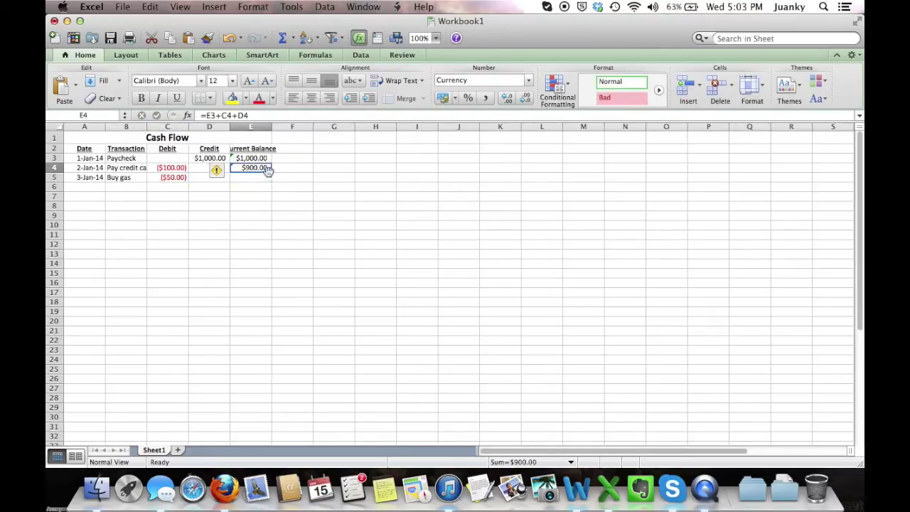
drag(271, 172, 271, 181)
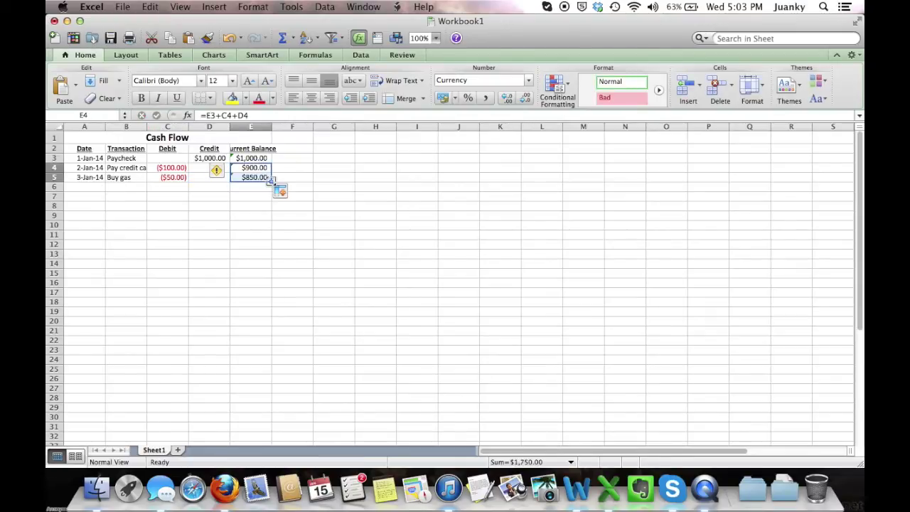
click(253, 207)
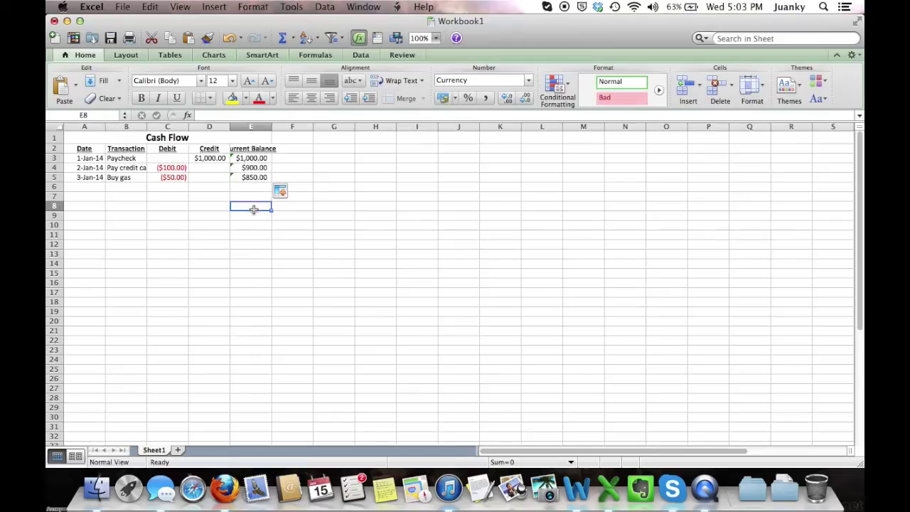
click(96, 126)
AutoFit columns A–E so 'Pay credit card bill' and 'Current Balance' show in full.
shift+click(253, 126)
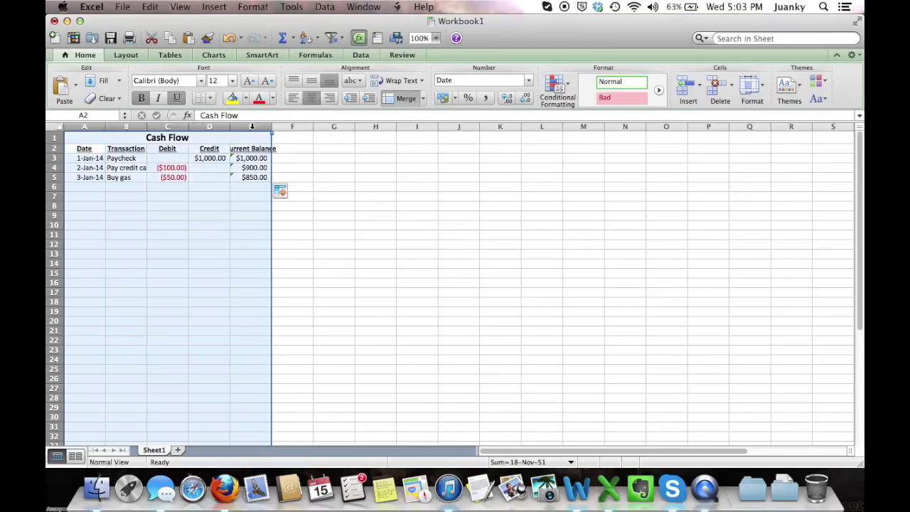
double_click(271, 127)
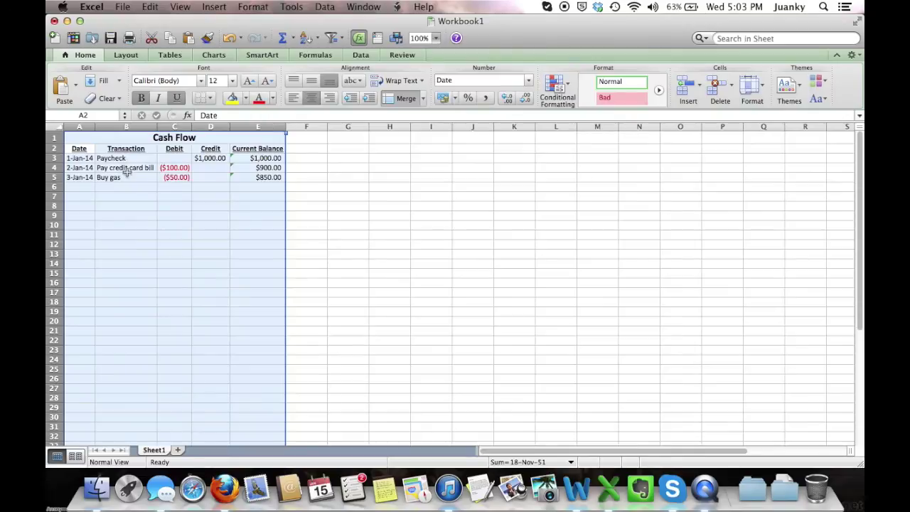
click(74, 187)
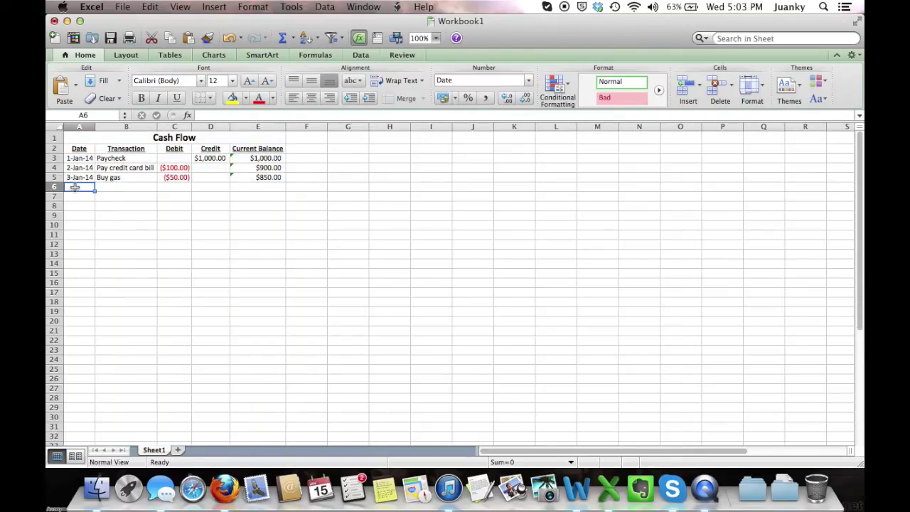